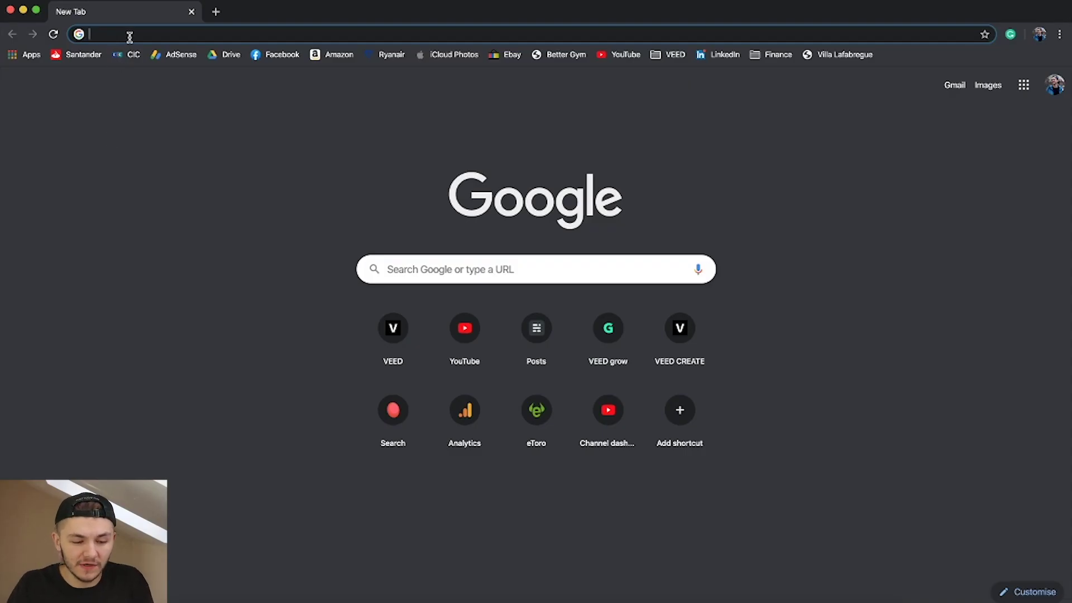
- Go to the VEED website (veed.io) from the Chrome address bar
type("veed")
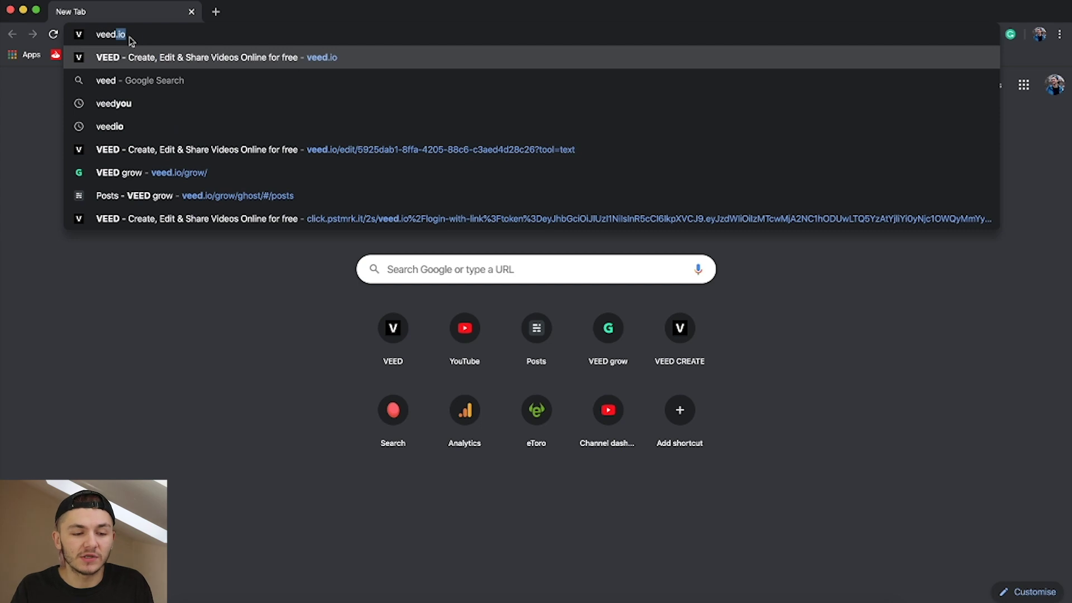
key("Return")
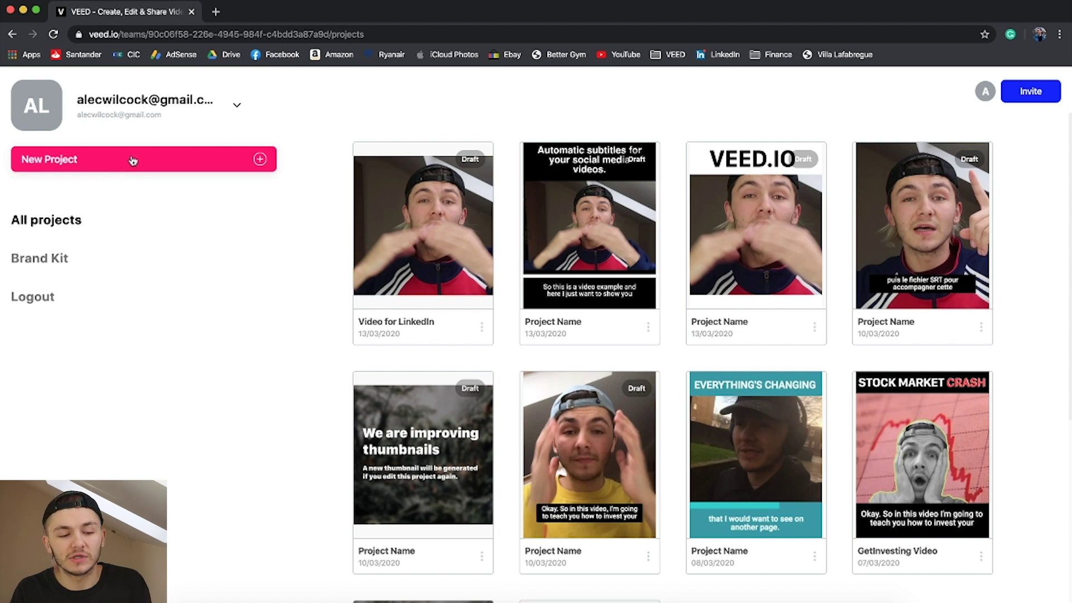
- Create a new project and upload Instagram Stories Update.mp4 from the Instagram stories updates folder
left_click(113, 165)
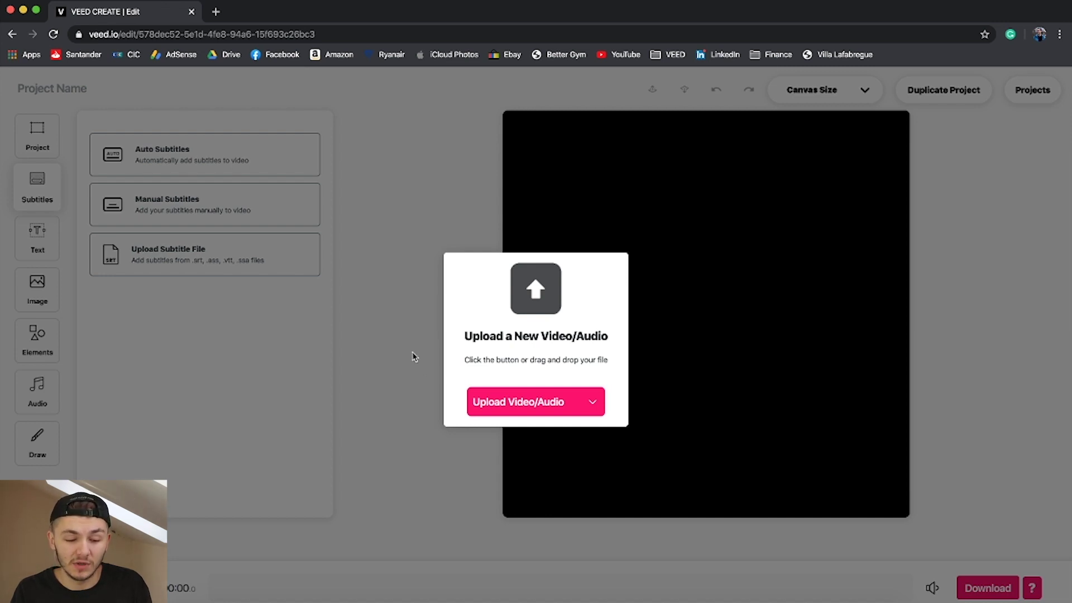
left_click(491, 404)
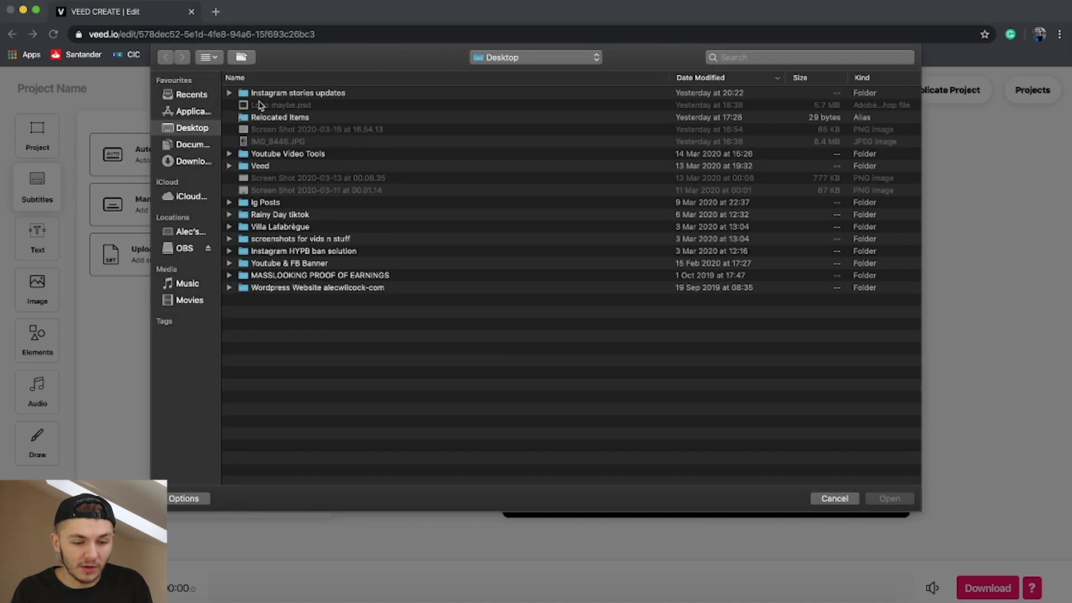
double_click(281, 93)
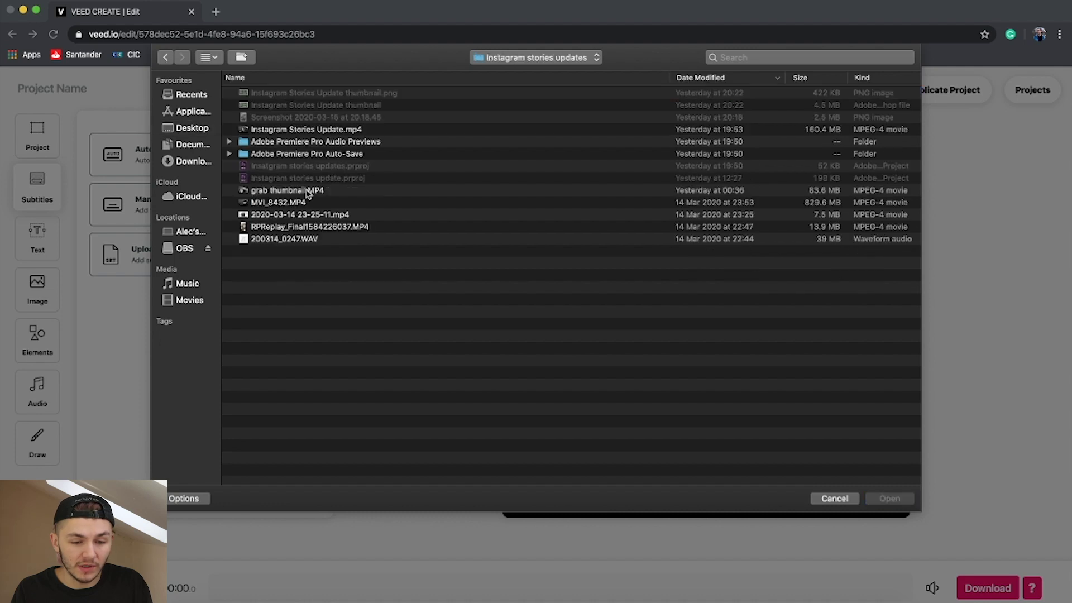
left_click(311, 131)
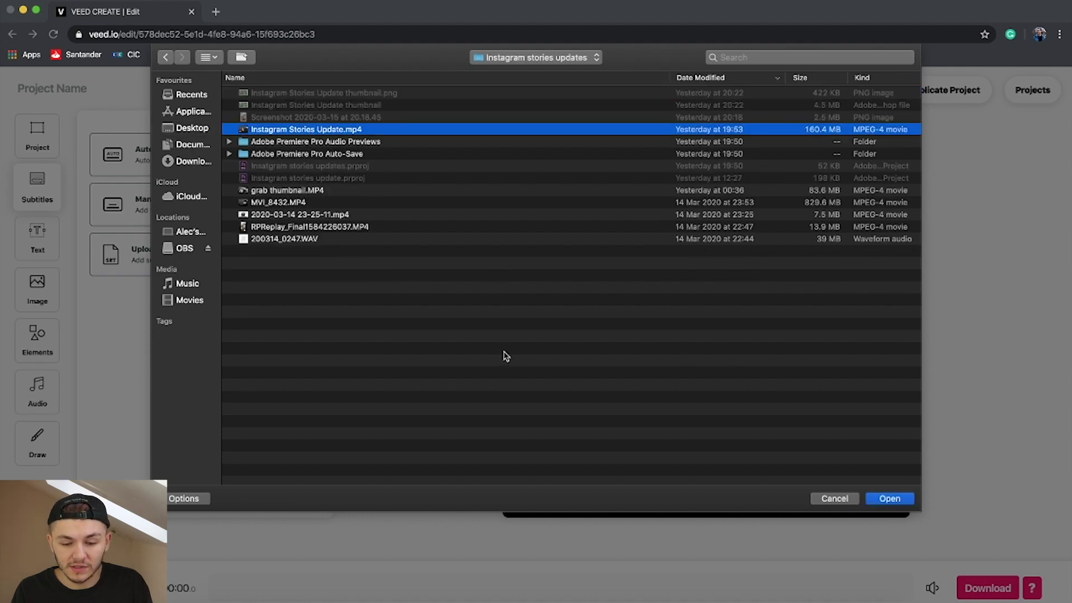
left_click(886, 498)
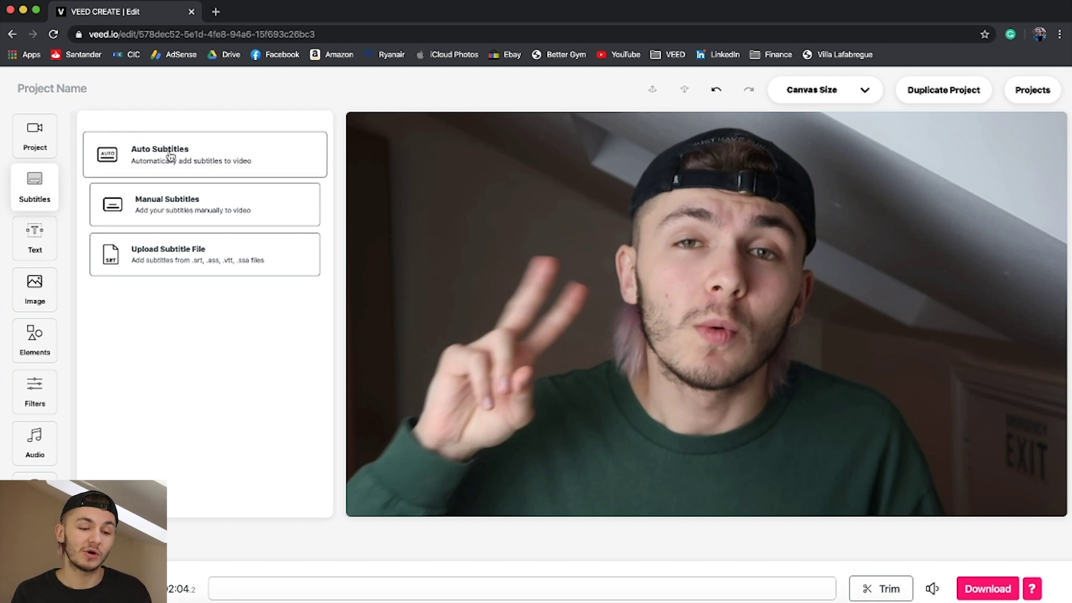
- Generate automatic subtitles for the video in English (United States)
left_click(202, 153)
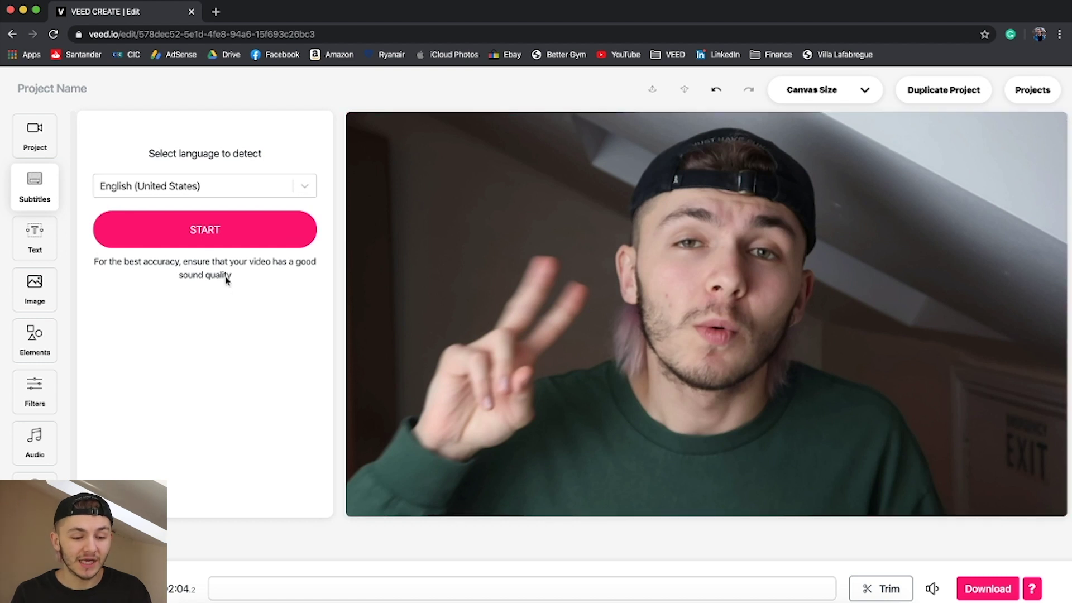
left_click(199, 236)
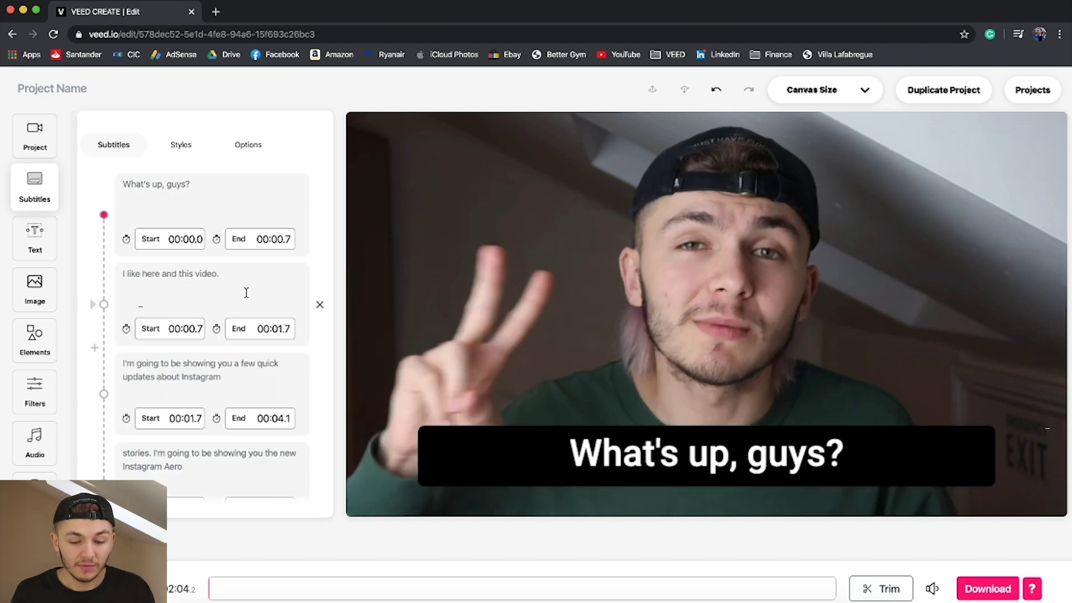
left_click(247, 590)
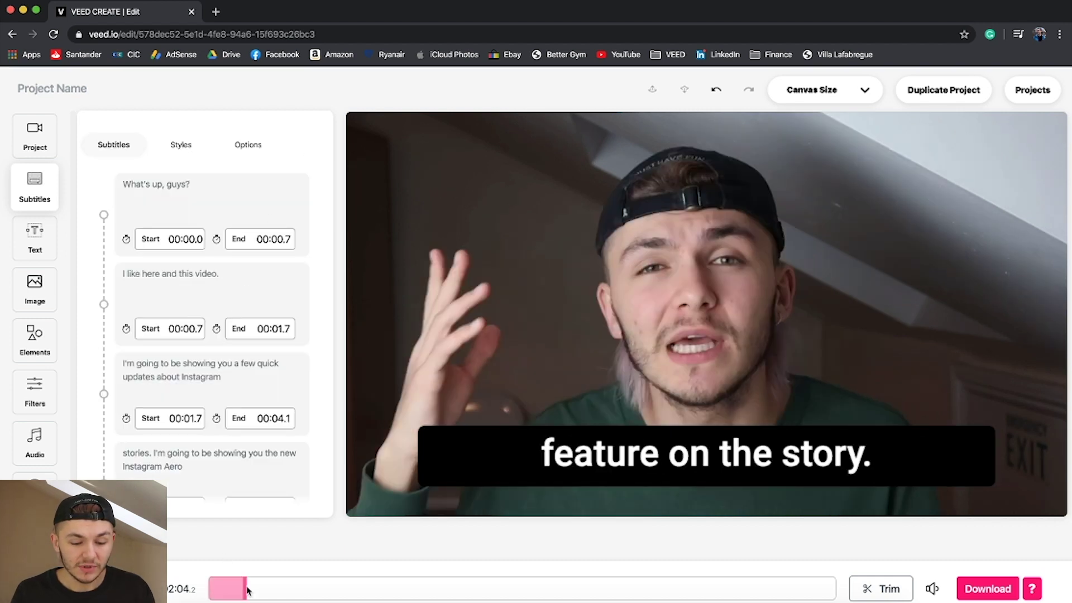
left_click(347, 589)
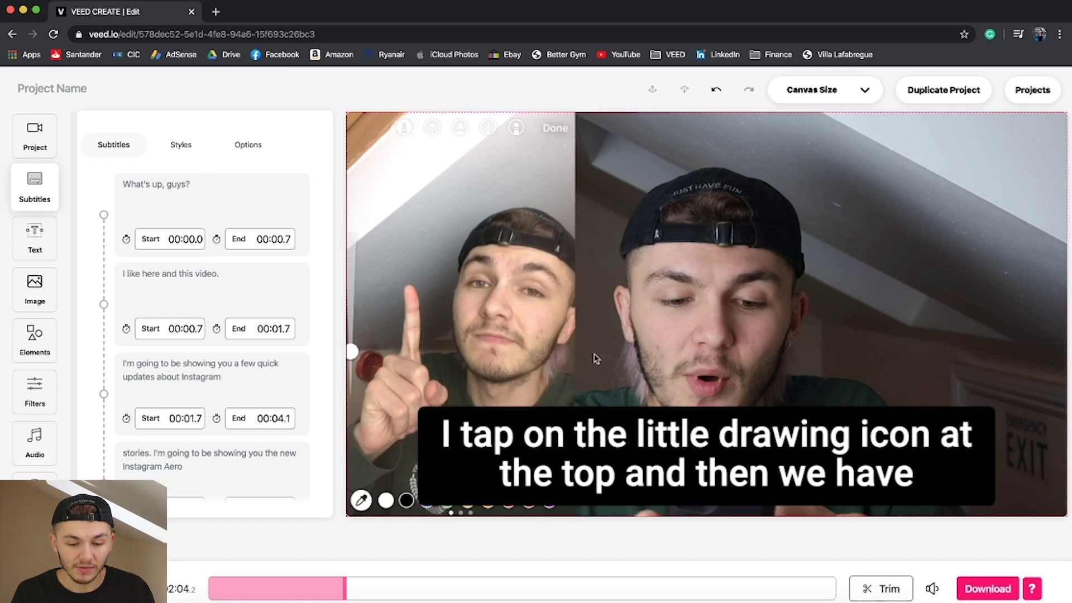
left_click(491, 589)
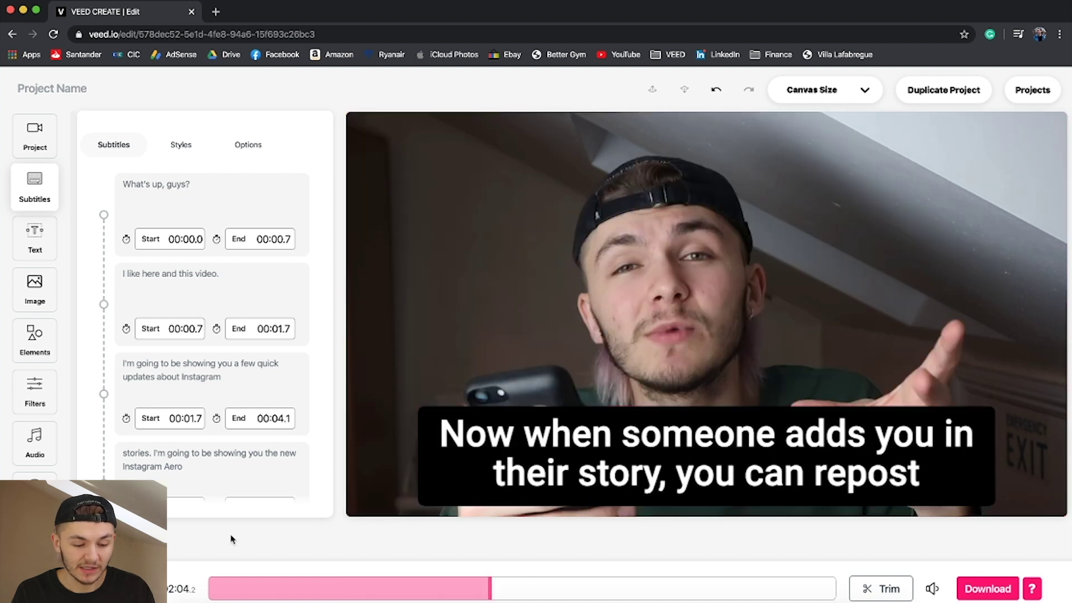
left_click(212, 592)
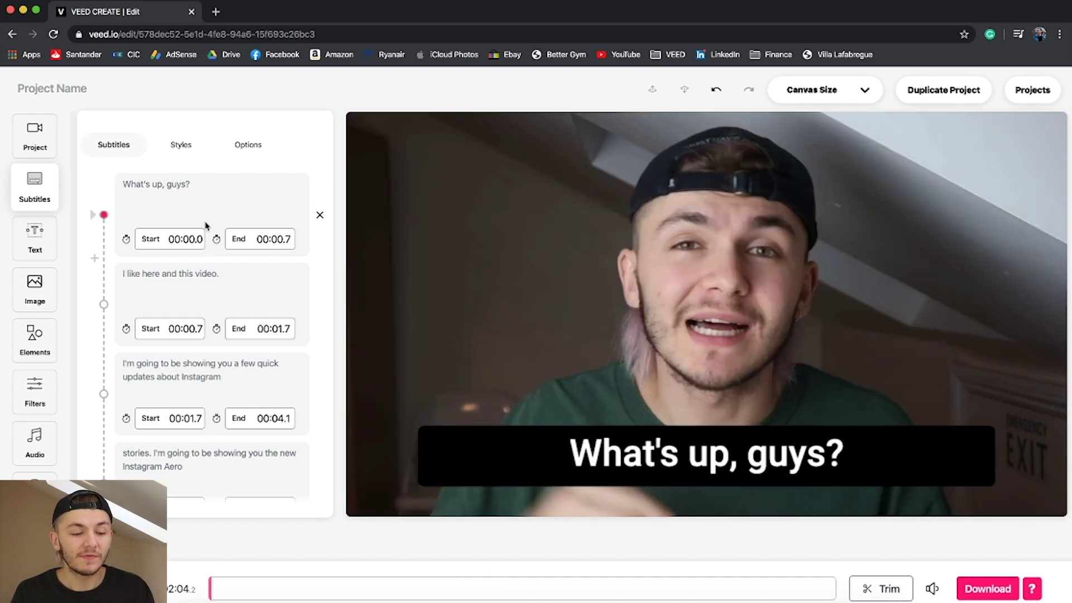
left_click_drag(199, 186, 120, 185)
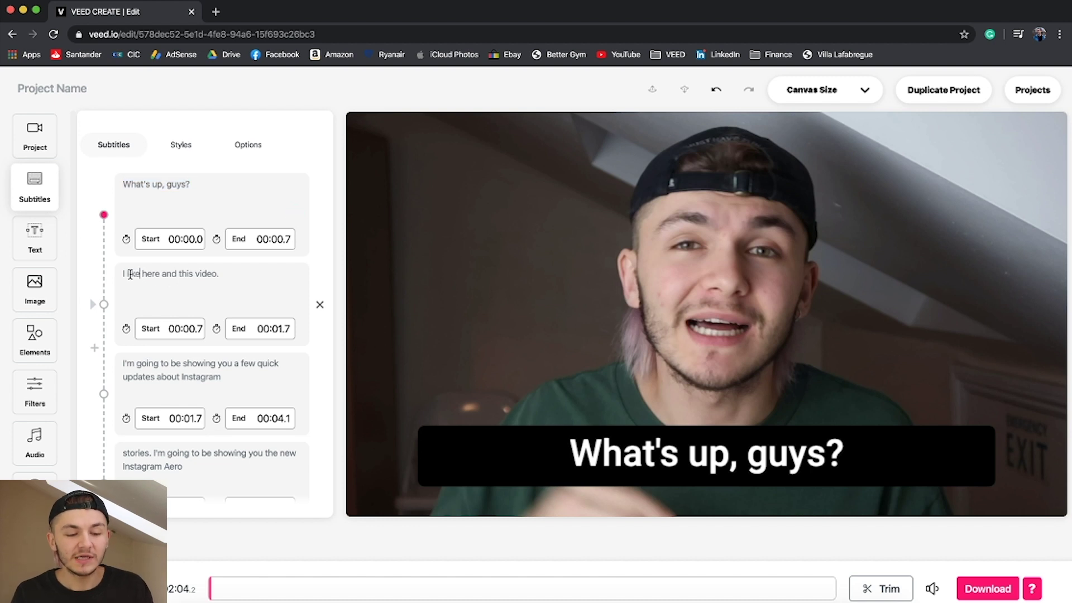
- Replace the misheard 'I like' in the second subtitle with the presenter's name
double_click(134, 273)
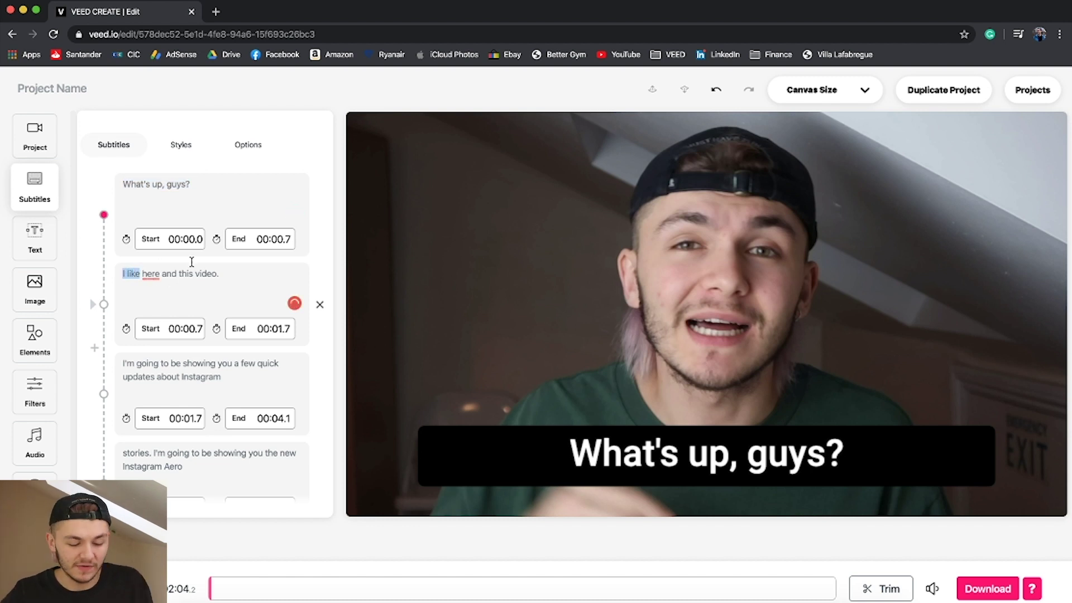
type("Alec")
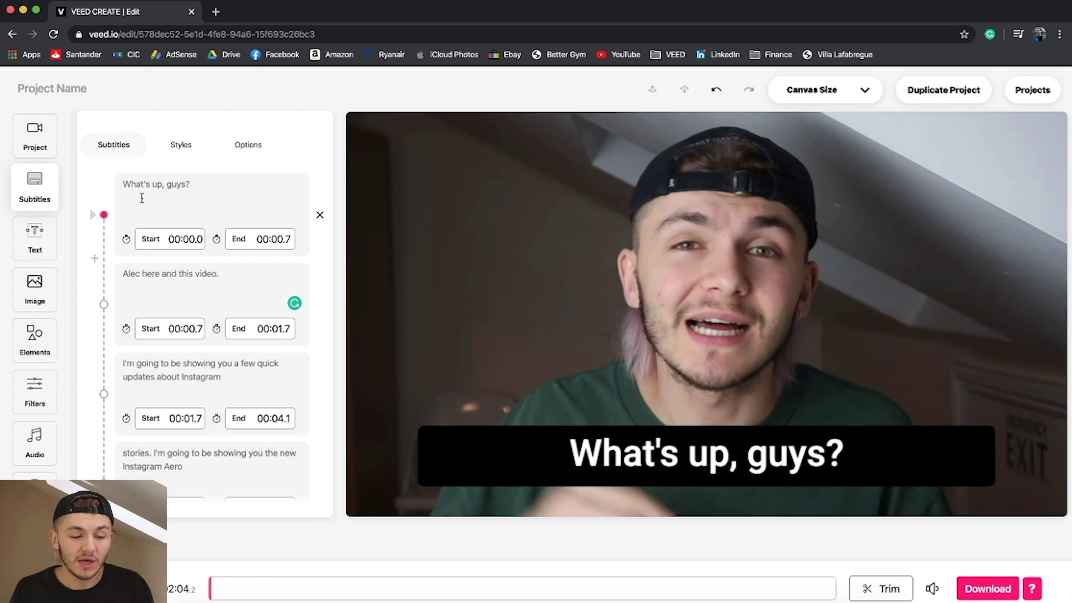
scroll(166, 287, "down", 1)
scroll(165, 288, "up", 1)
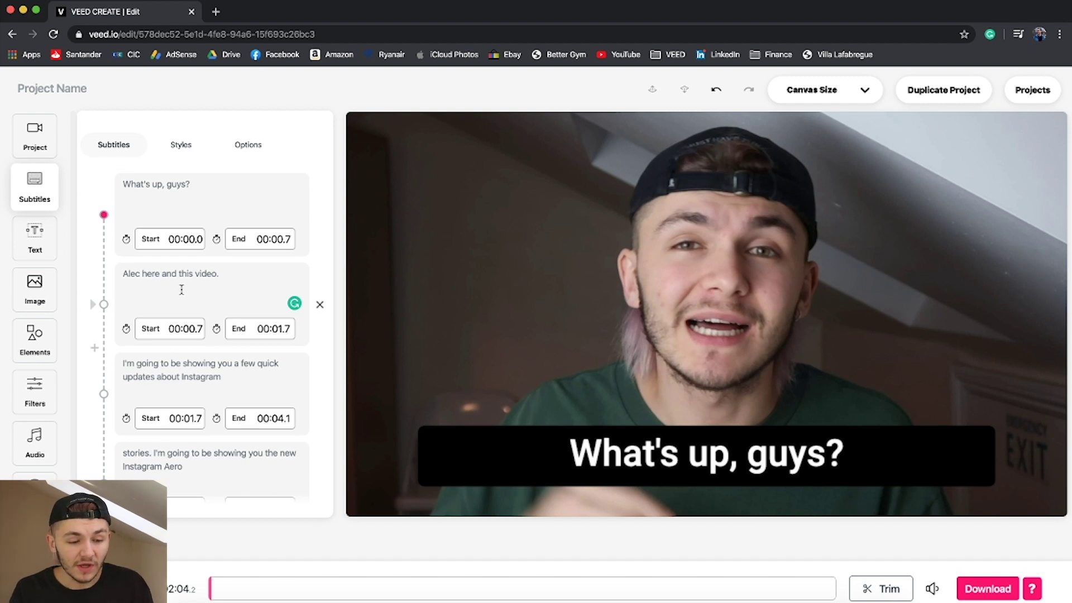
scroll(199, 299, "down", 5)
scroll(199, 285, "up", 5)
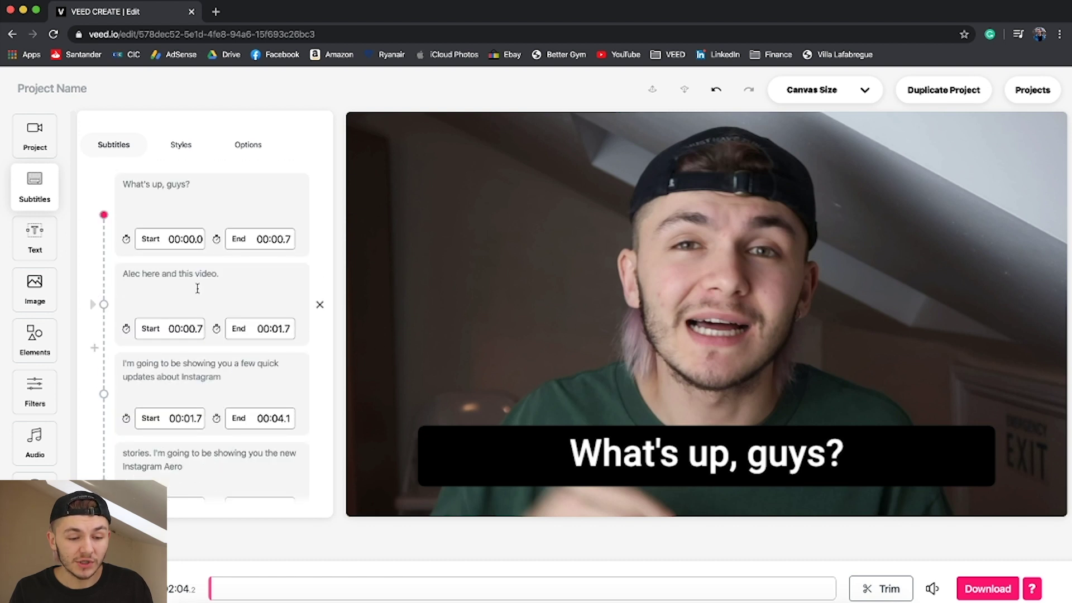
- Show the subtitle Options tab with translation and .srt/.txt download choices
left_click(240, 144)
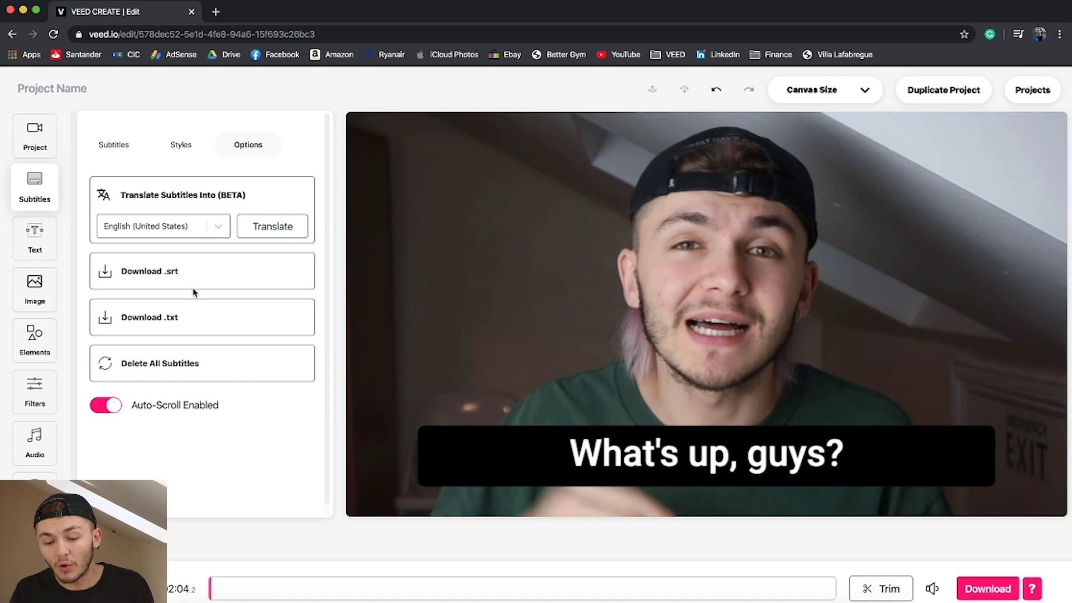
left_click(998, 592)
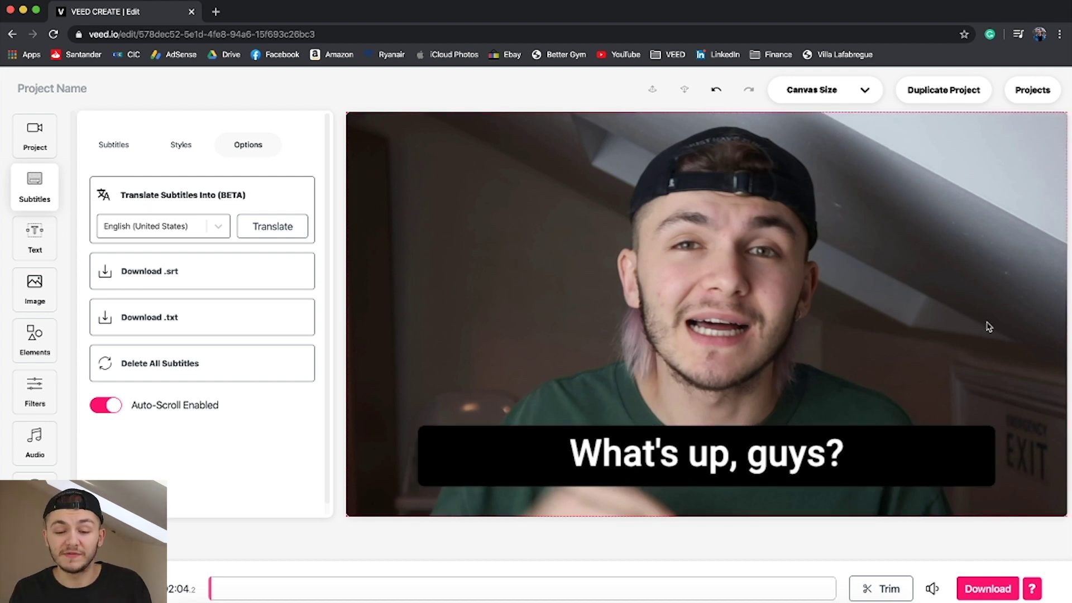
left_click(861, 92)
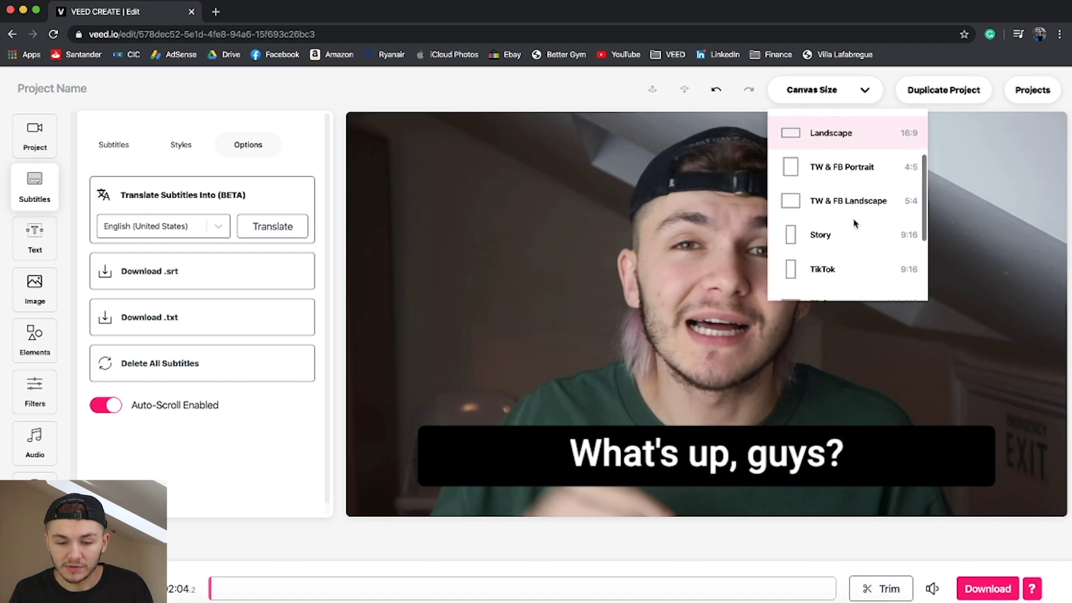
- Switch the canvas to Story 9:16, then enlarge the video and centre it in the frame
scroll(853, 223, "down", 1)
left_click(826, 173)
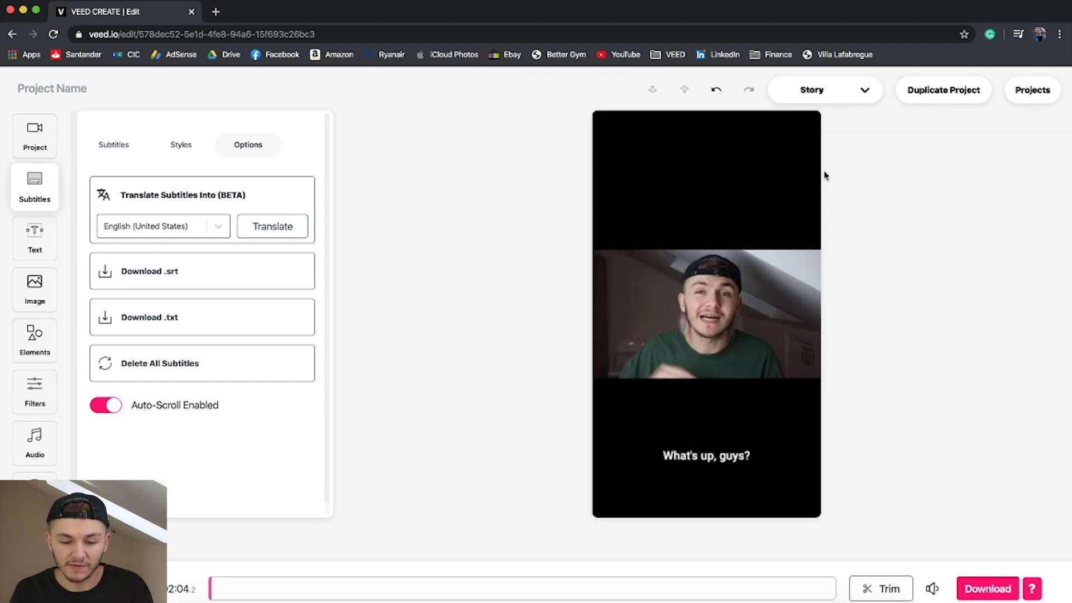
left_click(763, 295)
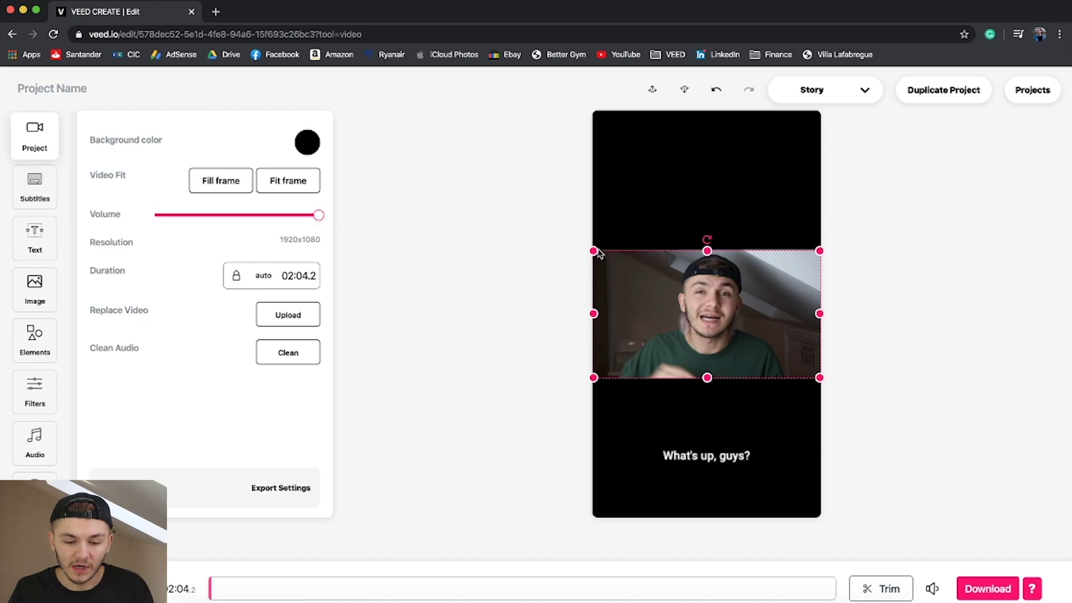
left_click_drag(592, 249, 503, 177)
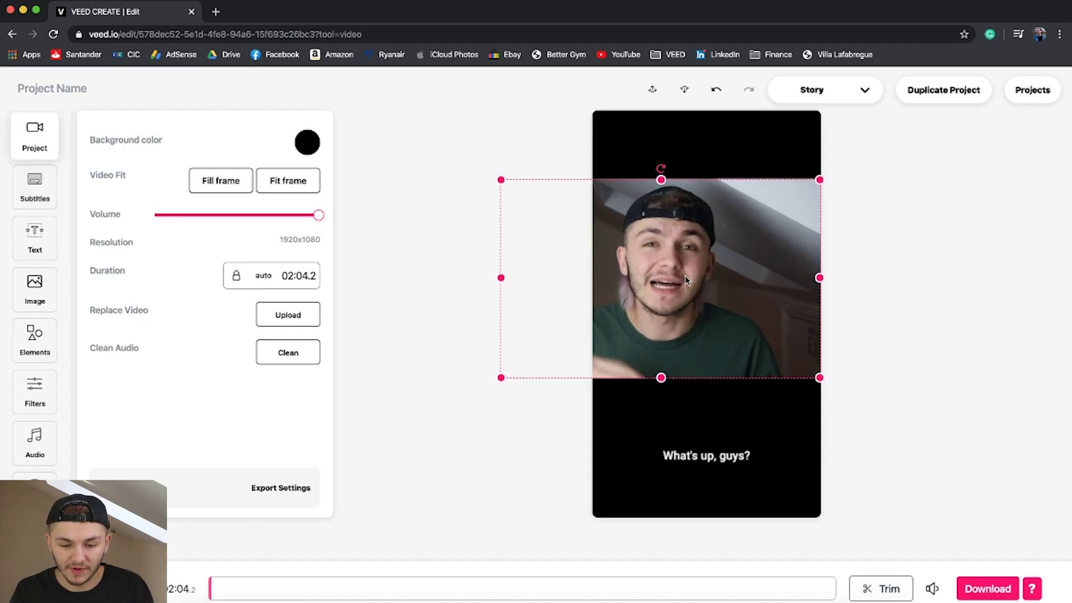
left_click_drag(686, 281, 735, 268)
left_click(847, 458)
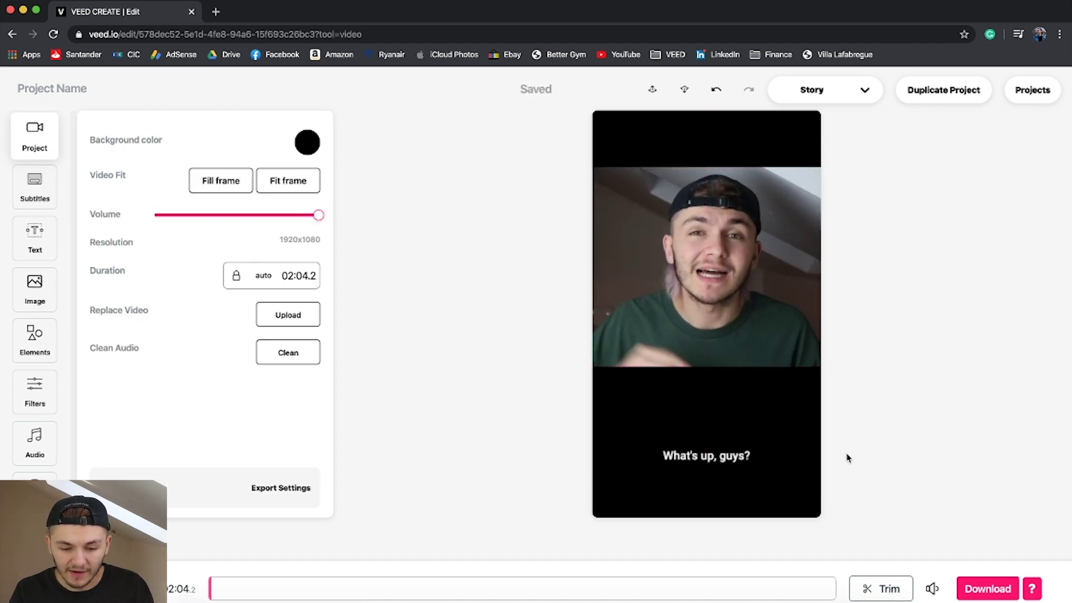
left_click_drag(713, 361, 716, 374)
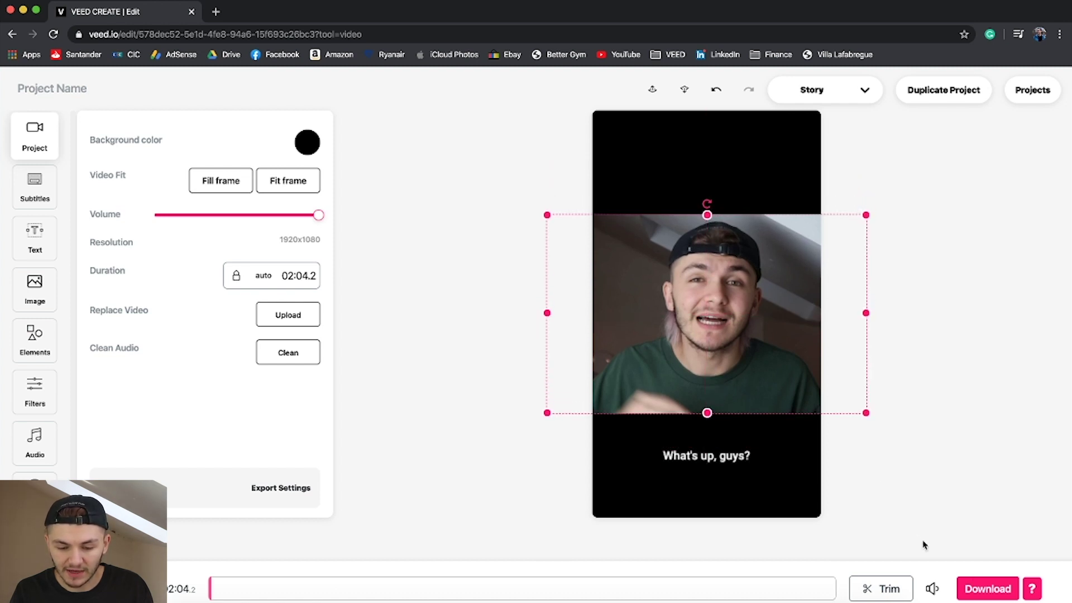
left_click(983, 589)
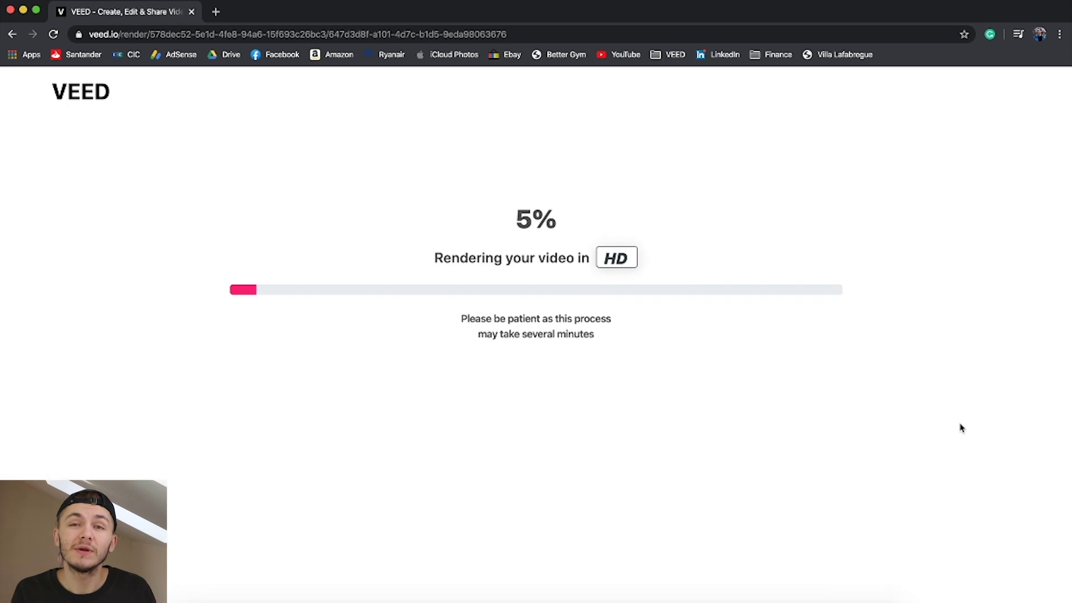